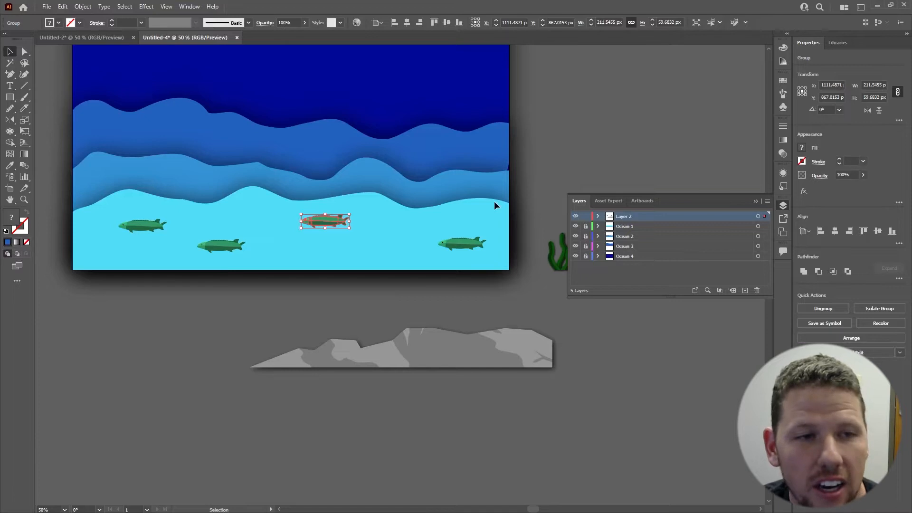
- Add a new layer at the top of the layer stack and name it Ocean Floor
click(459, 244)
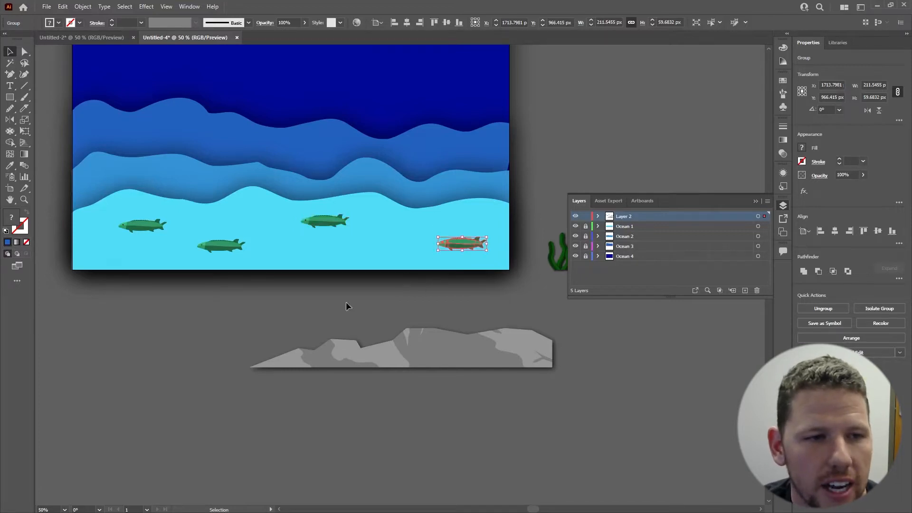
click(325, 221)
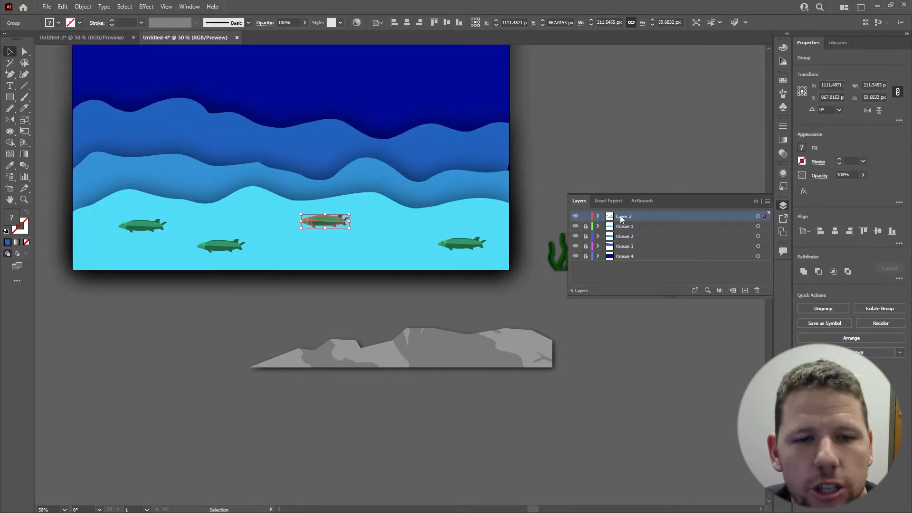
click(745, 290)
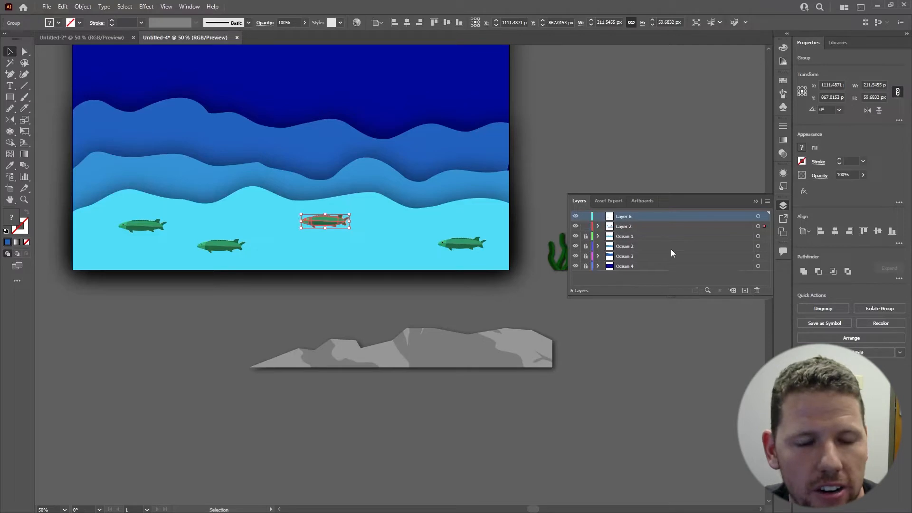
double_click(622, 217)
text(Ocea)
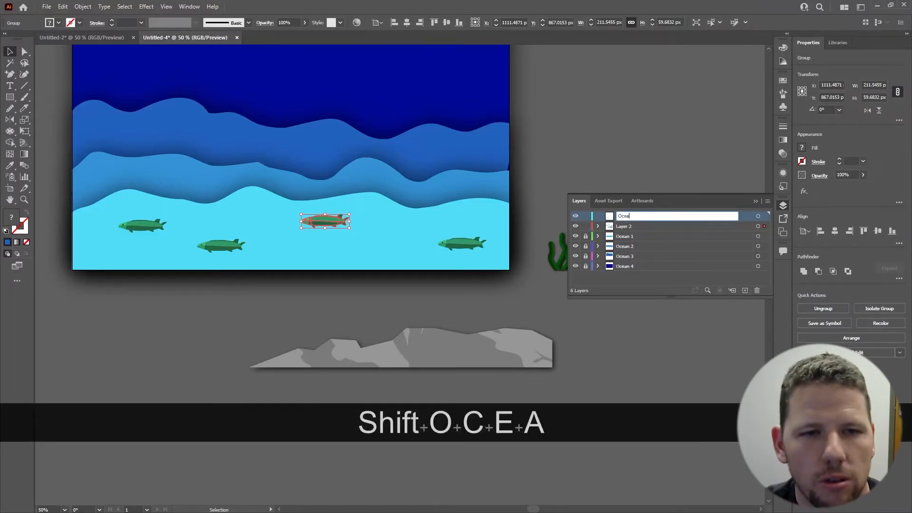
text(n Floor)
key(Return)
- Cut the seaweed and rock groups from Layer 2 and paste them in place on the Ocean Floor layer
scroll(540, 226, down, 2)
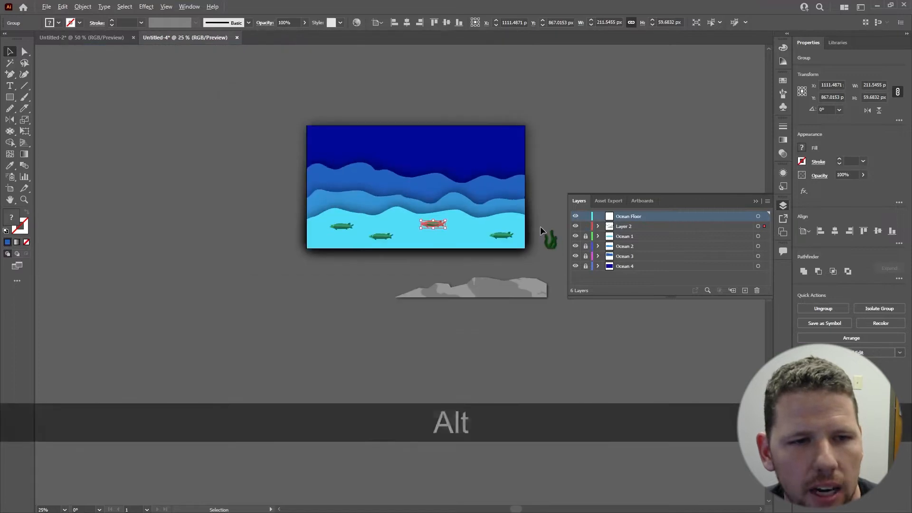
drag(539, 226, 489, 176)
click(496, 196)
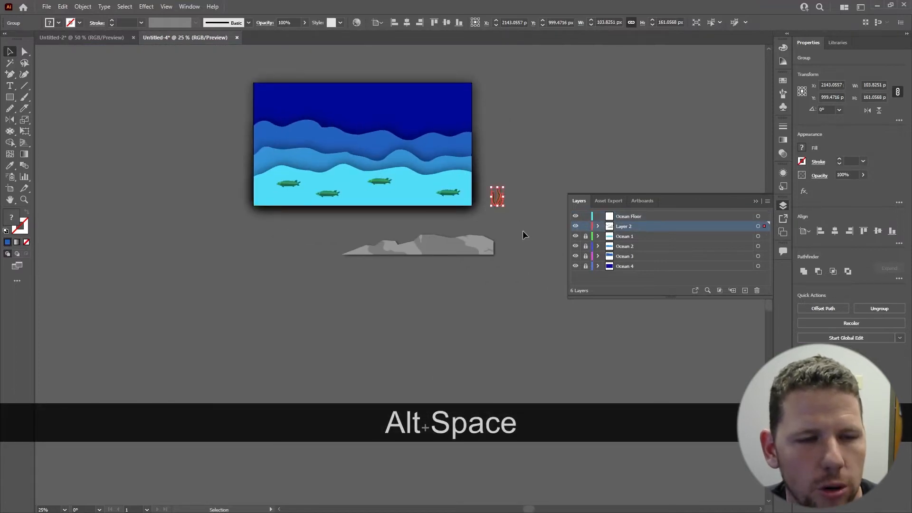
shift+click(423, 243)
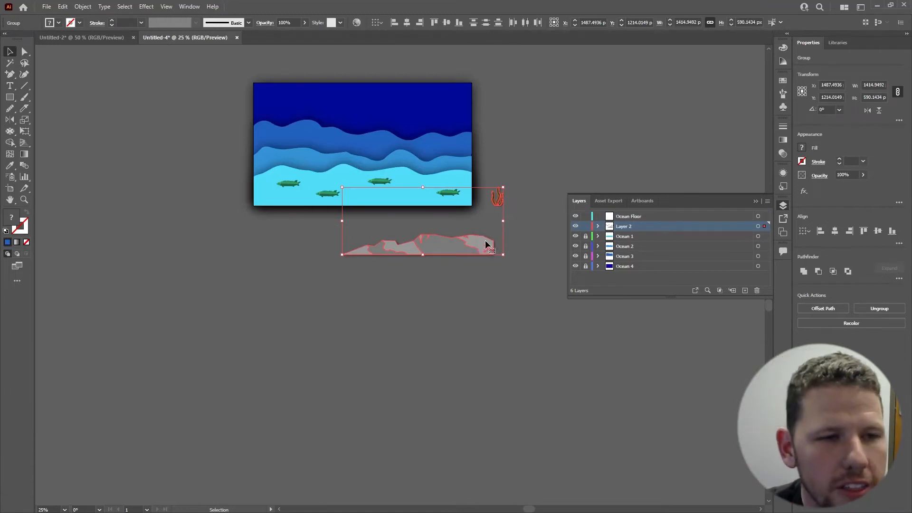
key(ctrl+x)
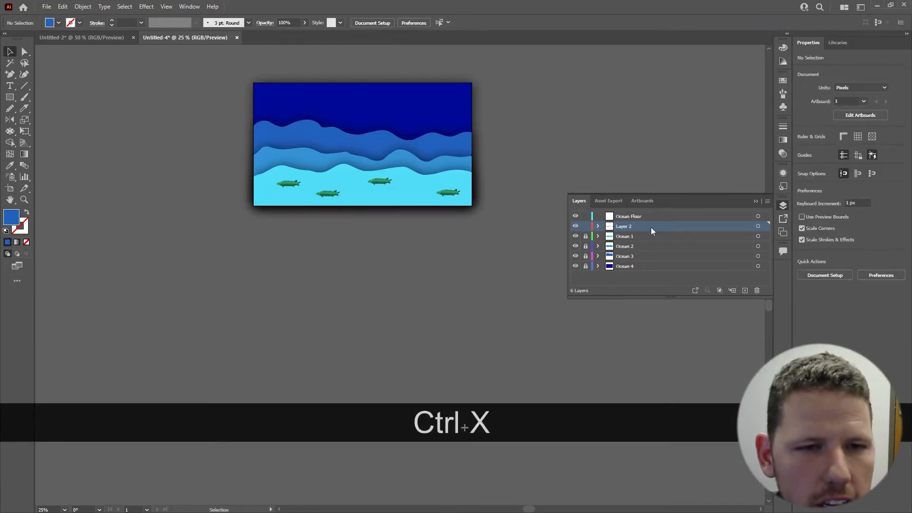
click(638, 216)
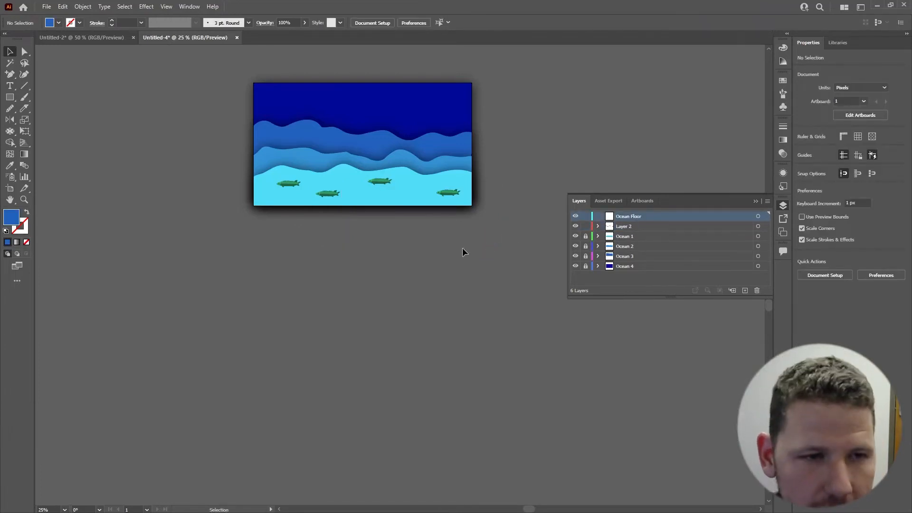
key(ctrl+v)
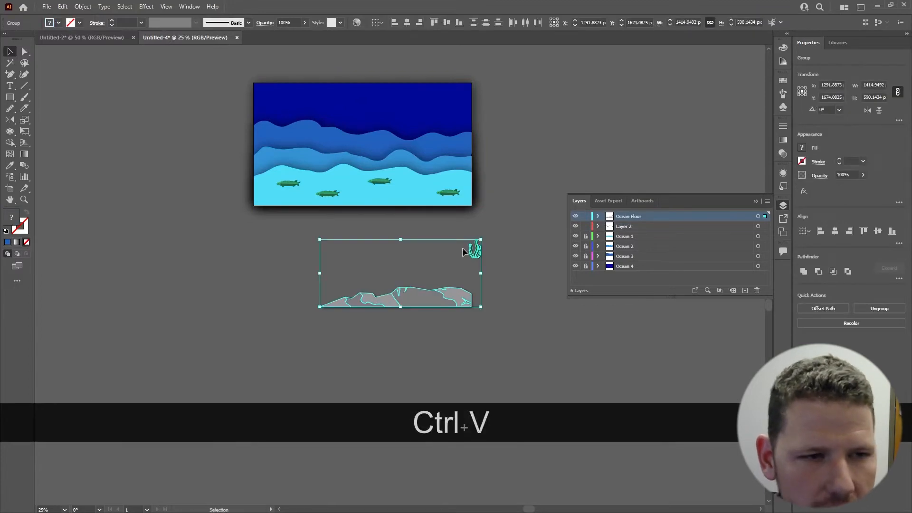
key(ctrl+z)
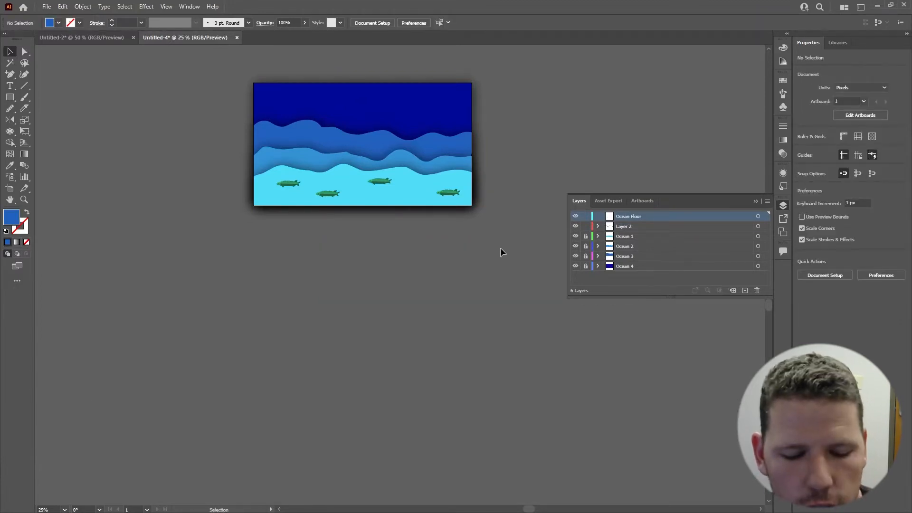
key(ctrl+shift+v)
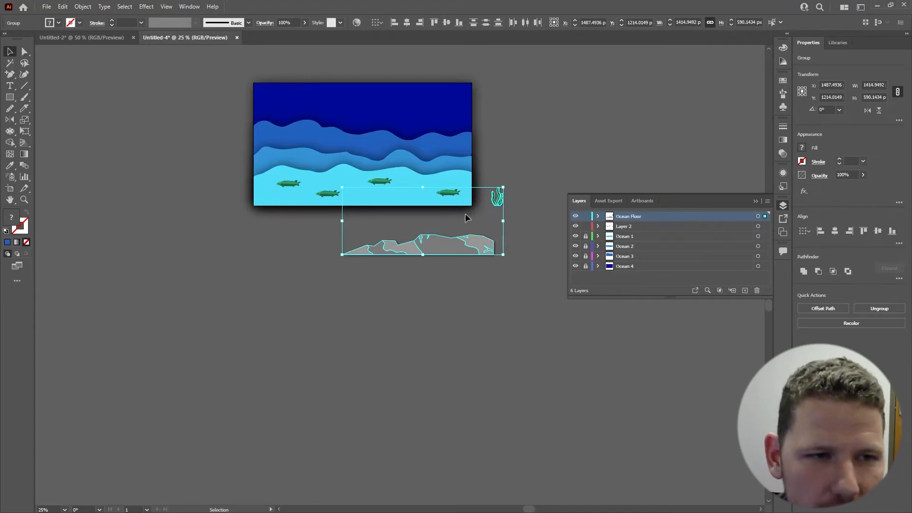
- Move the seaweed group onto the artboard's lower edge between the right two fish, at about X 1525 px, Y 996 px
scroll(463, 216, up, 2)
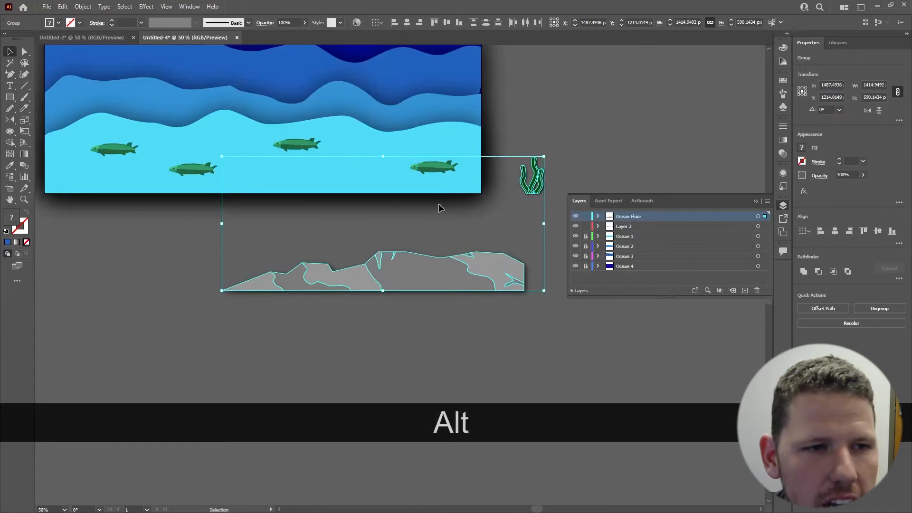
drag(438, 204, 468, 235)
click(570, 168)
click(557, 222)
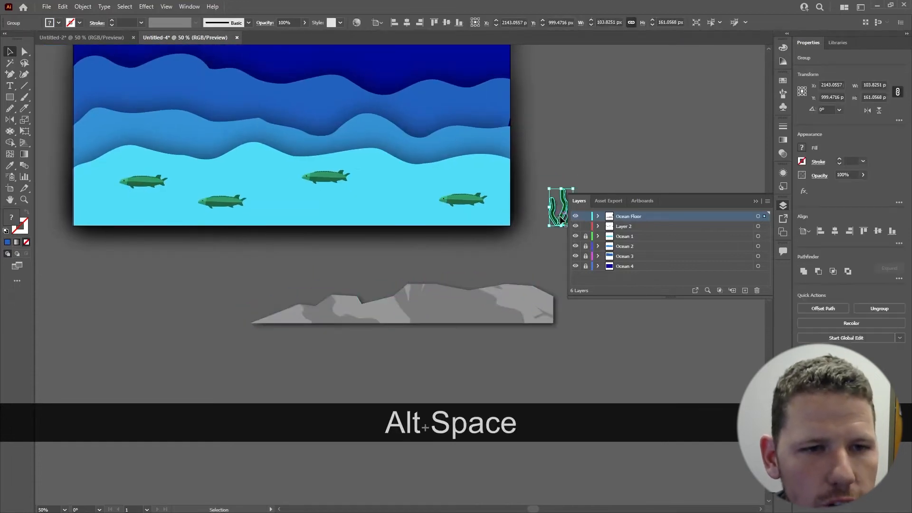
drag(557, 221, 417, 215)
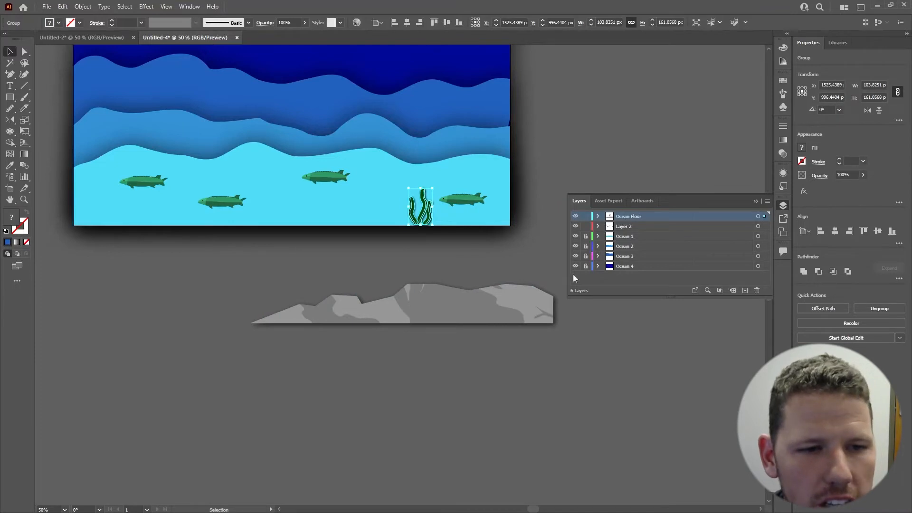
- Move the rock group flush into the artboard's bottom-right corner and send it behind the seaweed
click(456, 314)
drag(482, 310, 437, 208)
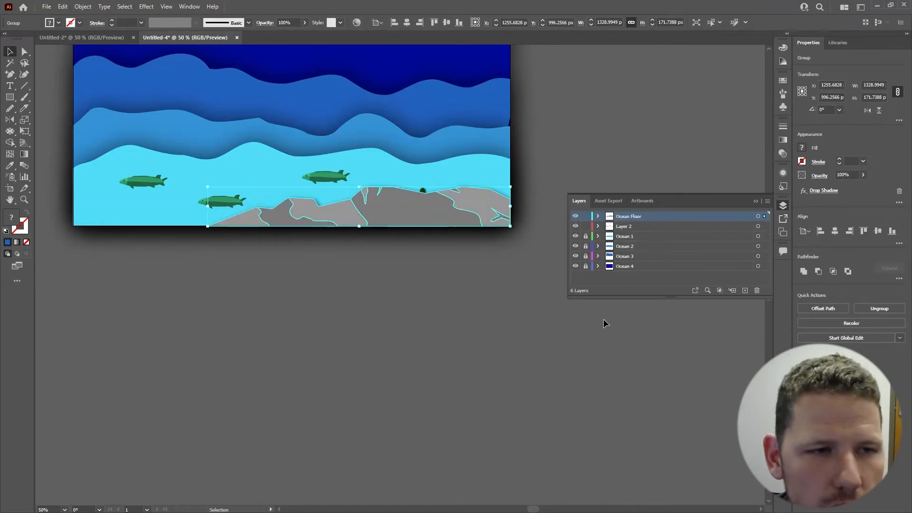
key(ctrl+shift+bracketleft)
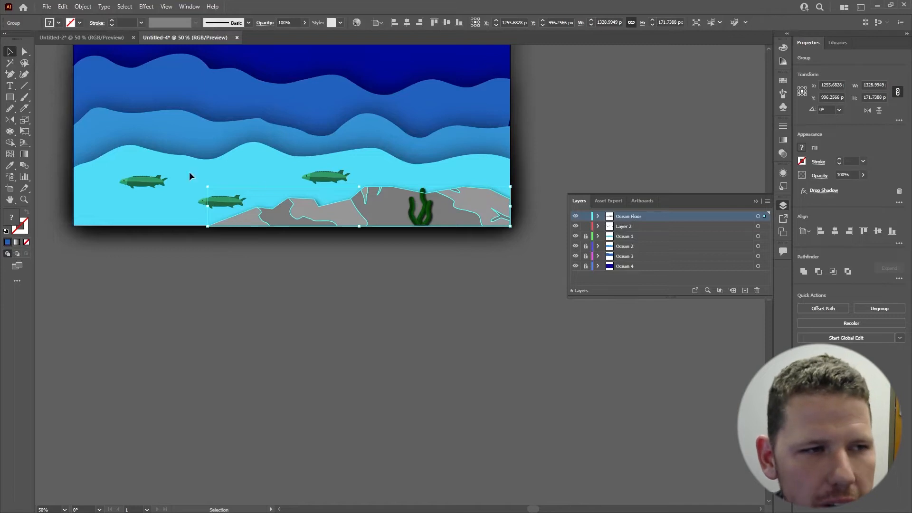
- Reorder the layers so that Layer 2 with the fish sits above Ocean Floor, and clear the selection
click(624, 227)
drag(623, 228, 601, 213)
click(472, 242)
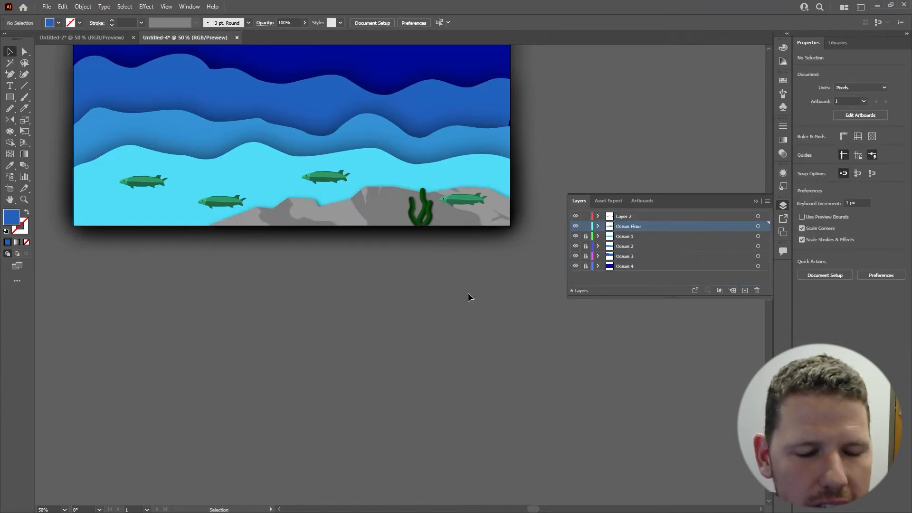
- View the Ocean Floor layer in outline mode, and toggle the Sky layer's outline view in the Untitled-2 document
drag(480, 246, 512, 283)
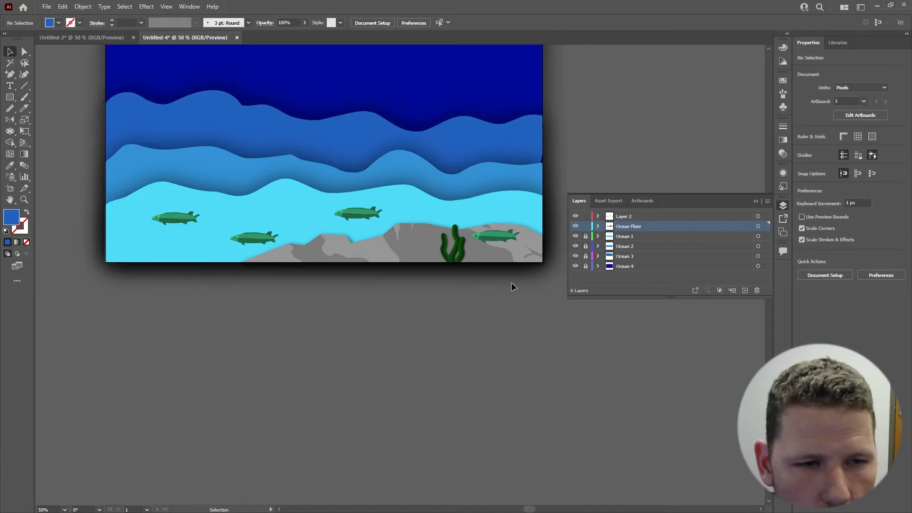
ctrl+click(575, 227)
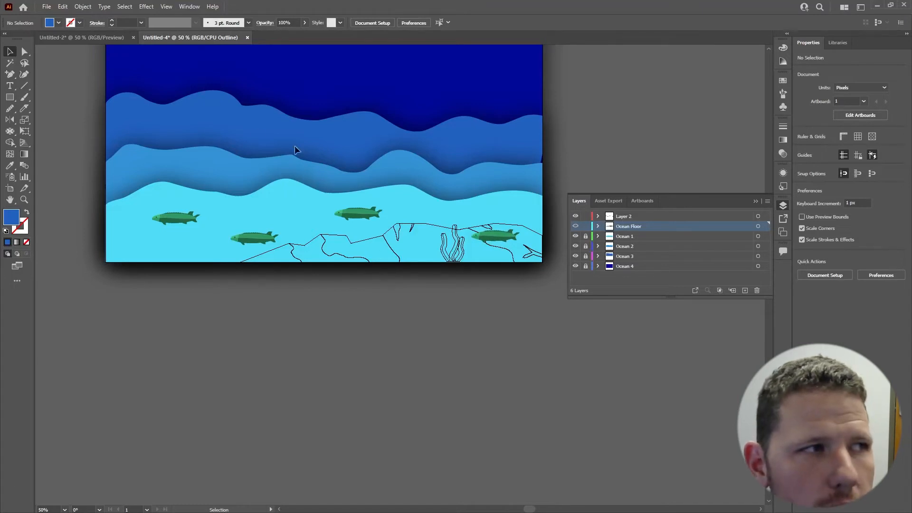
click(81, 37)
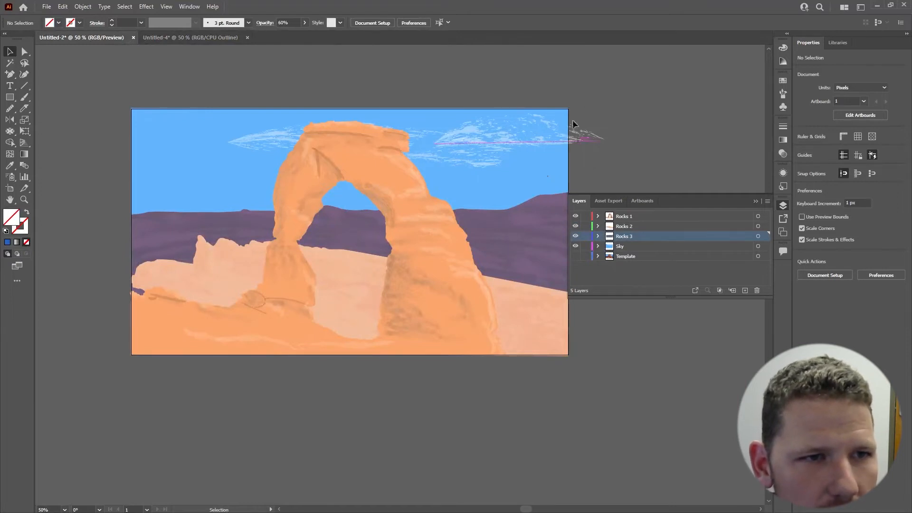
click(619, 251)
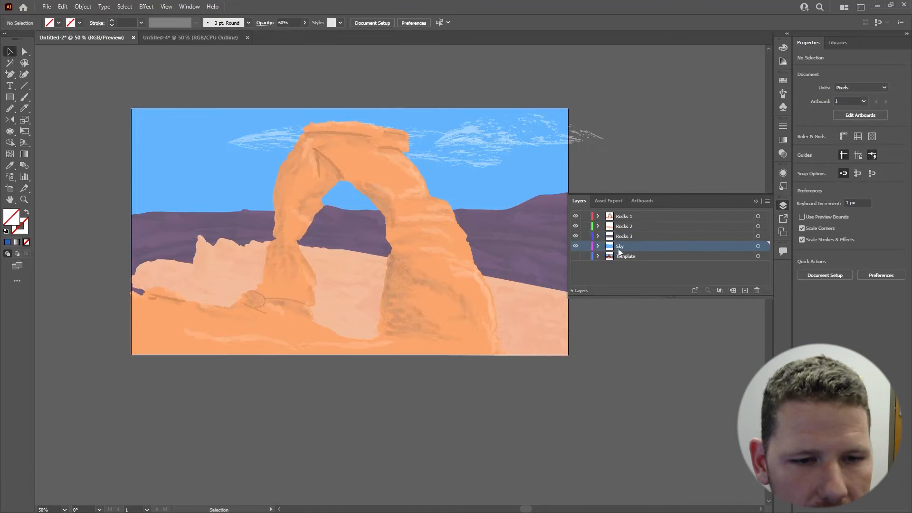
ctrl+click(575, 245)
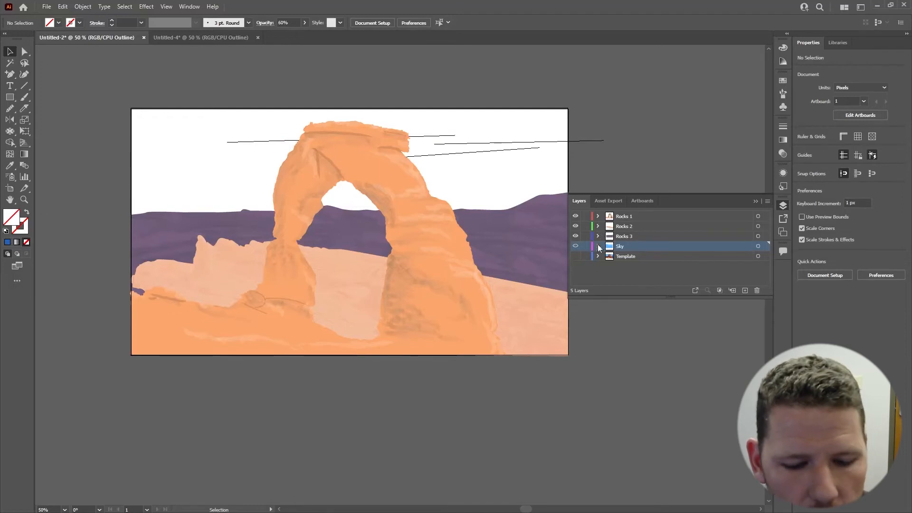
key(ctrl)
ctrl+click(576, 247)
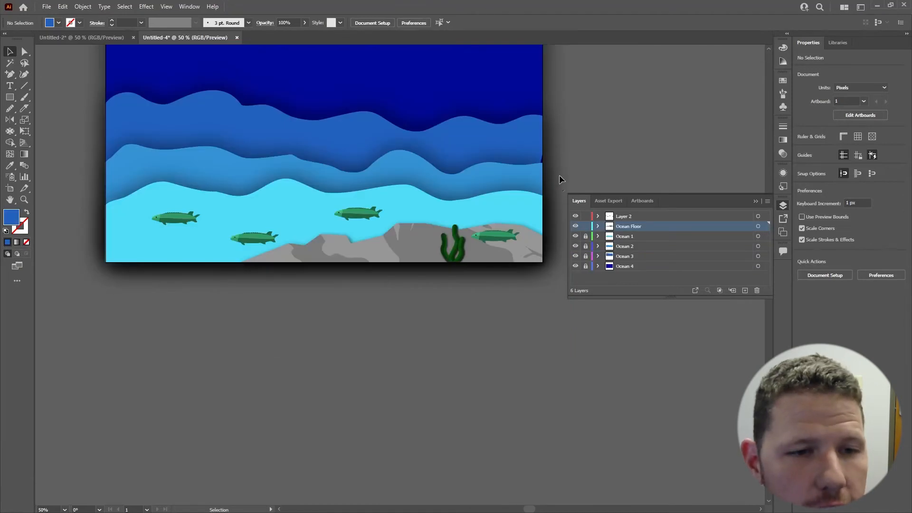
- Show only the Ocean 4 layer in Untitled-4 to view its artwork alone, and show all layers again
alt+click(575, 266)
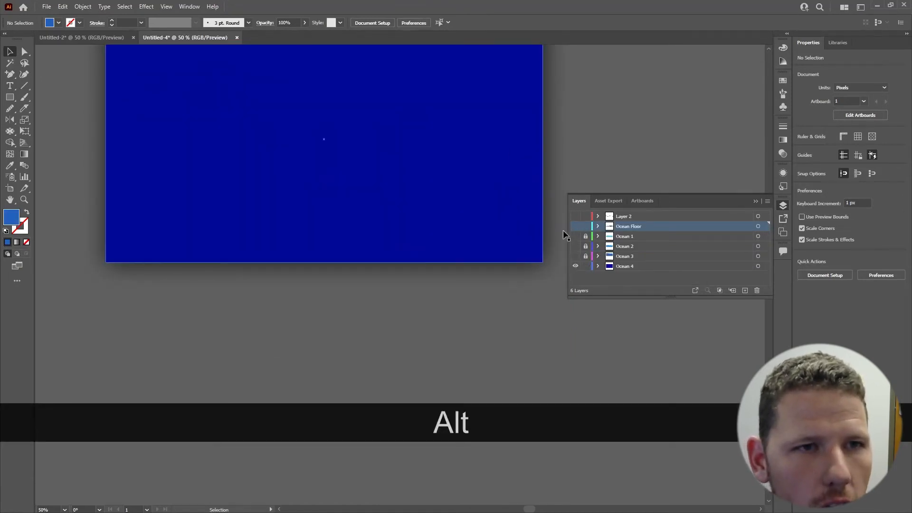
drag(593, 96, 575, 163)
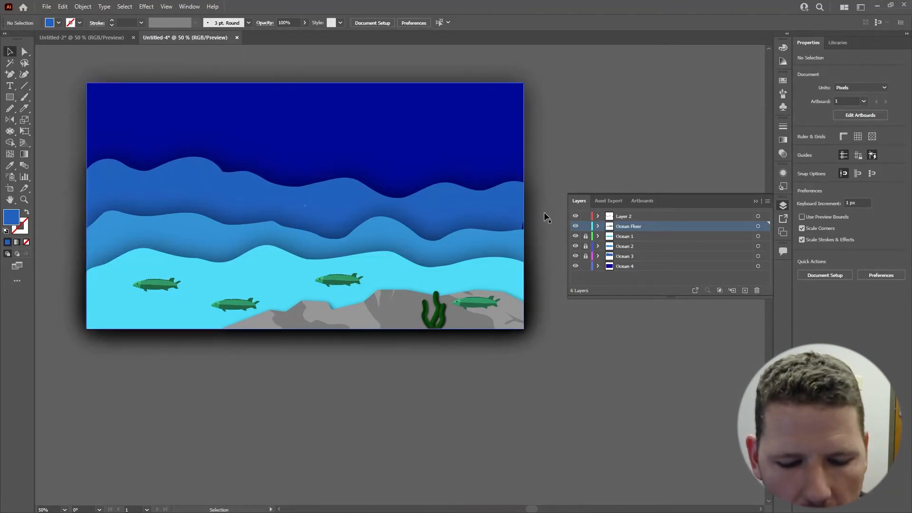
- With only Ocean 3 shown and unlocked, remove the stray anchor point on its shape's right edge, and show all layers again
alt+click(575, 256)
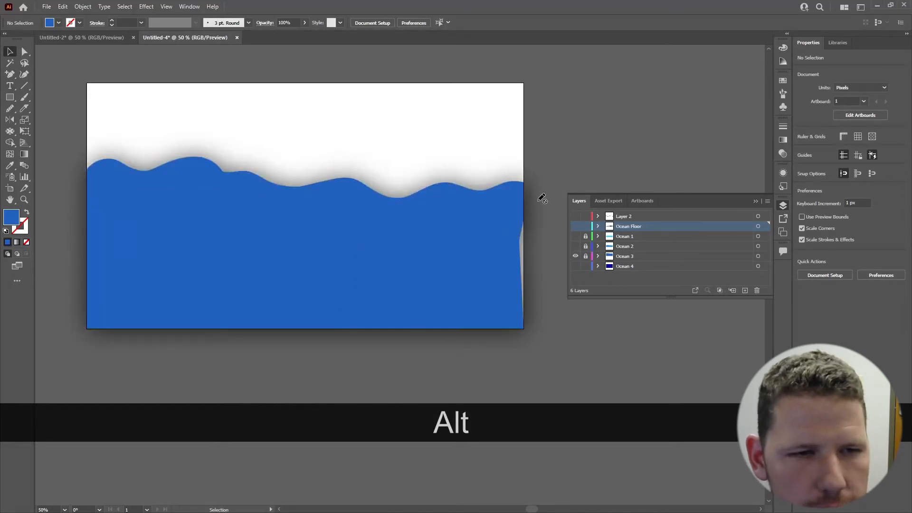
key(a)
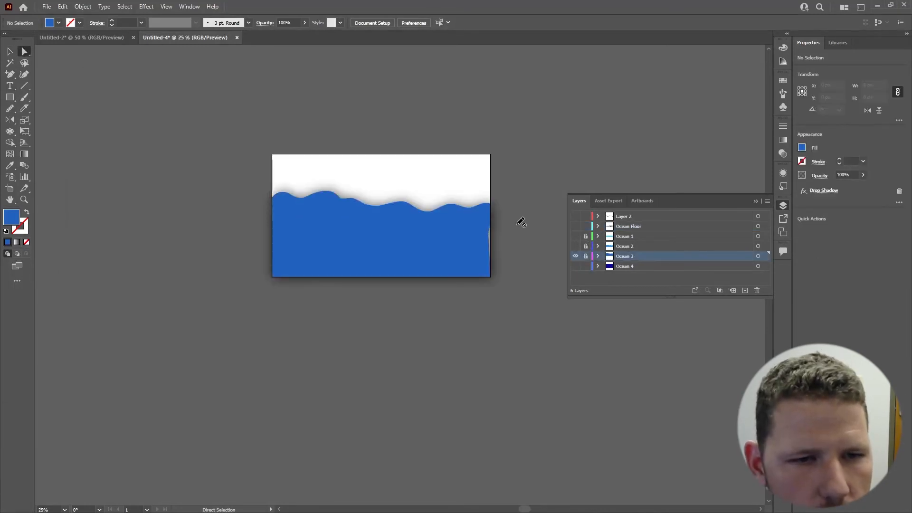
click(585, 256)
drag(536, 219, 470, 275)
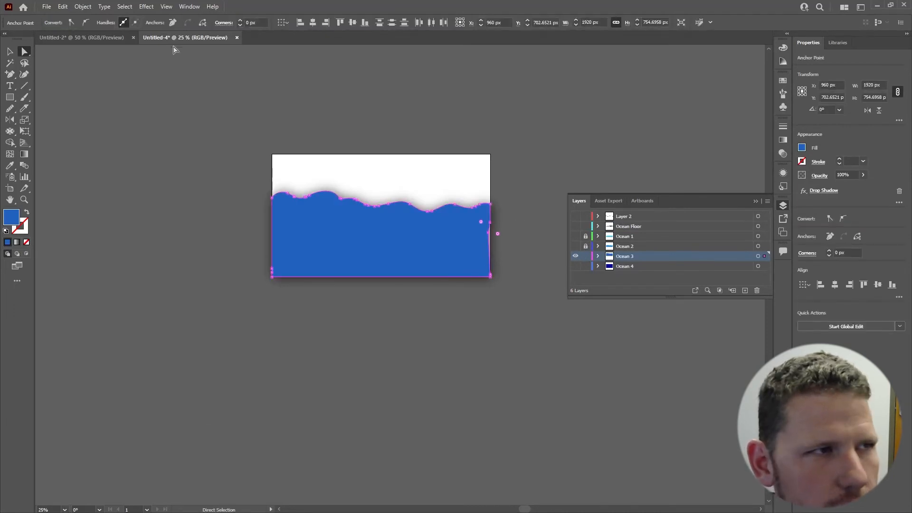
click(173, 23)
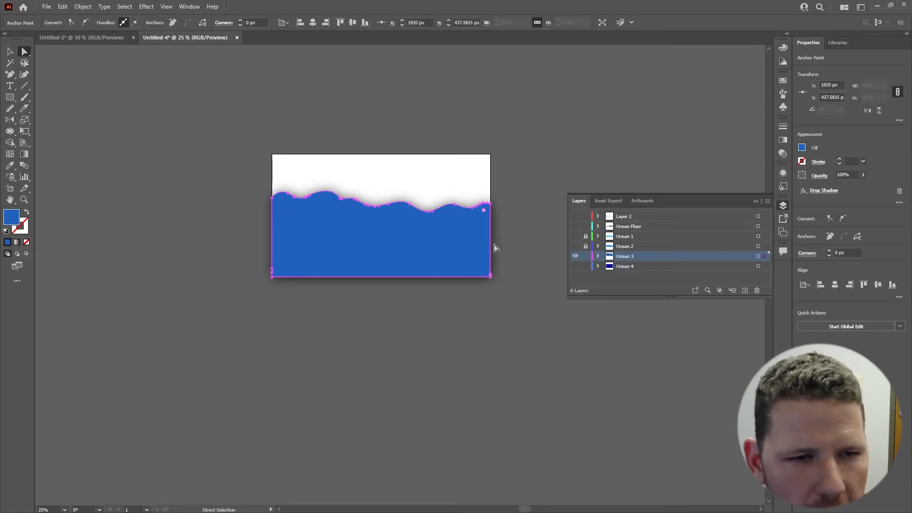
alt+click(575, 257)
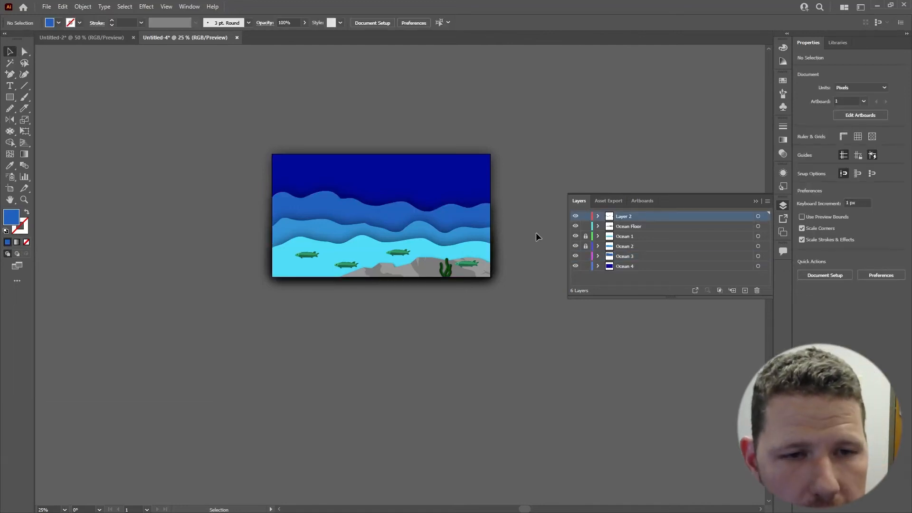
- Add the Ocean 3, Ocean 4 and Ocean Floor layers to the selection alongside Layer 2
ctrl+click(629, 257)
ctrl+click(630, 266)
ctrl+click(634, 226)
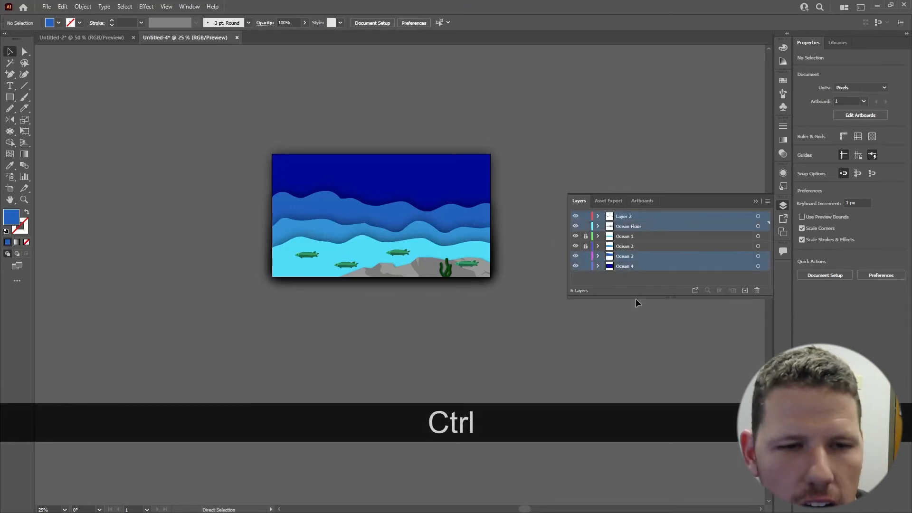
- Select the continuous range of layers from Ocean 1 to Ocean 4, and reduce the selection to Ocean 3 only
click(624, 234)
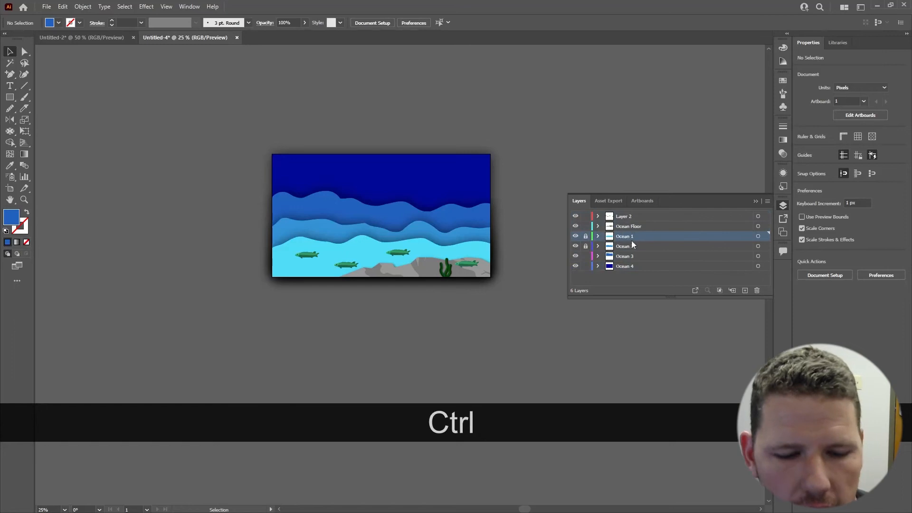
shift+click(629, 267)
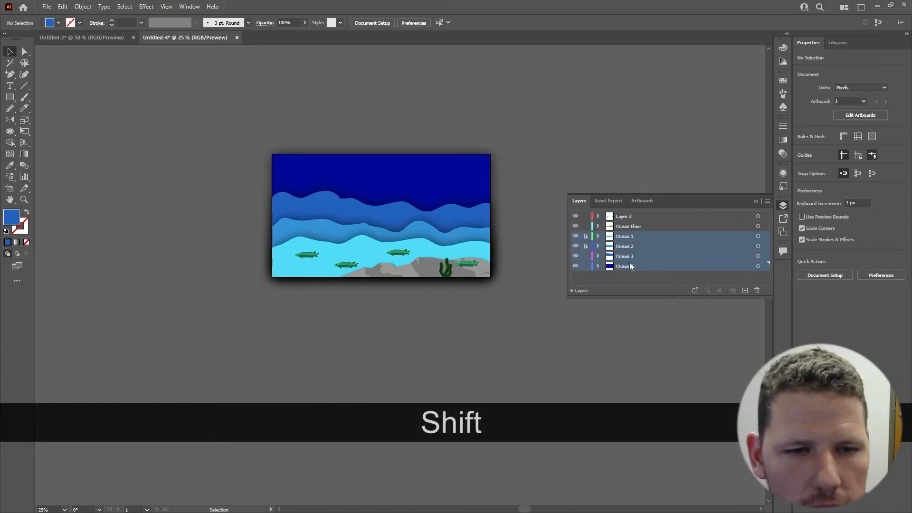
click(636, 256)
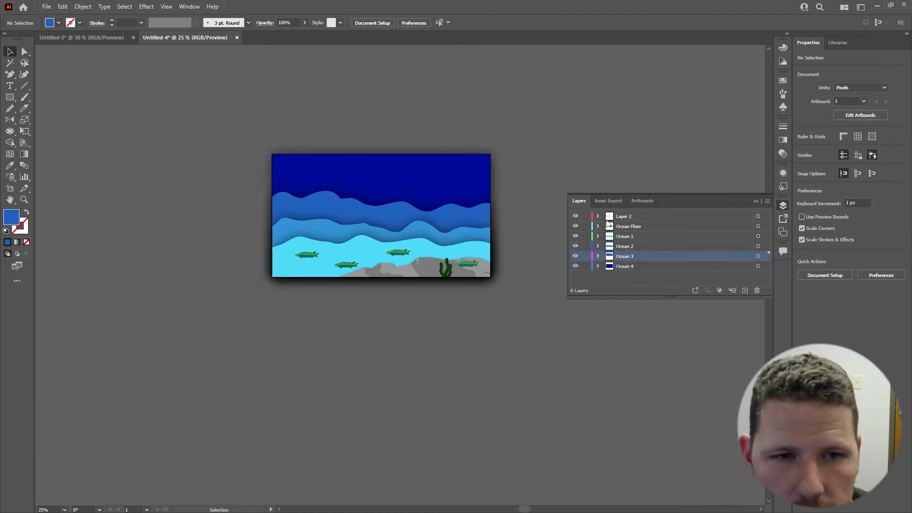
- Target all artwork on the Ocean Floor layer, set its opacity to 50%, and deselect it to inspect the rocks and seaweed
click(757, 227)
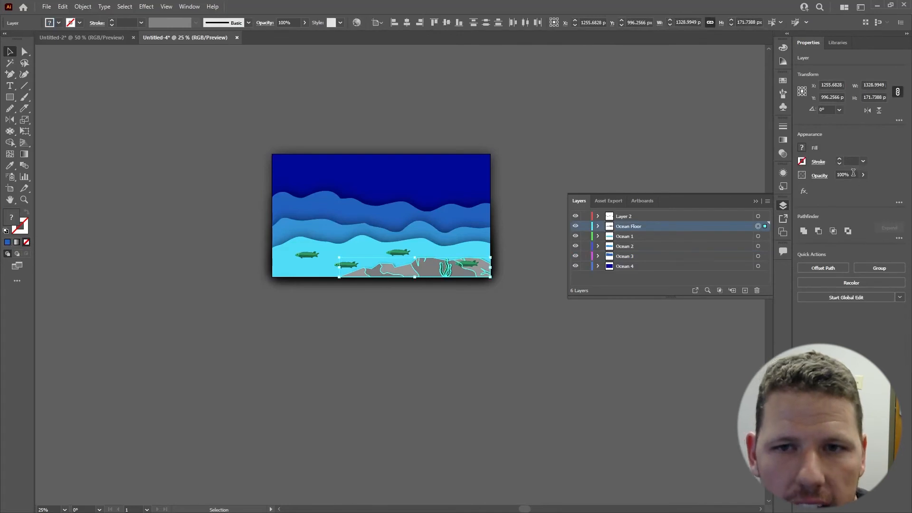
drag(853, 172, 830, 175)
text(50)
key(Return)
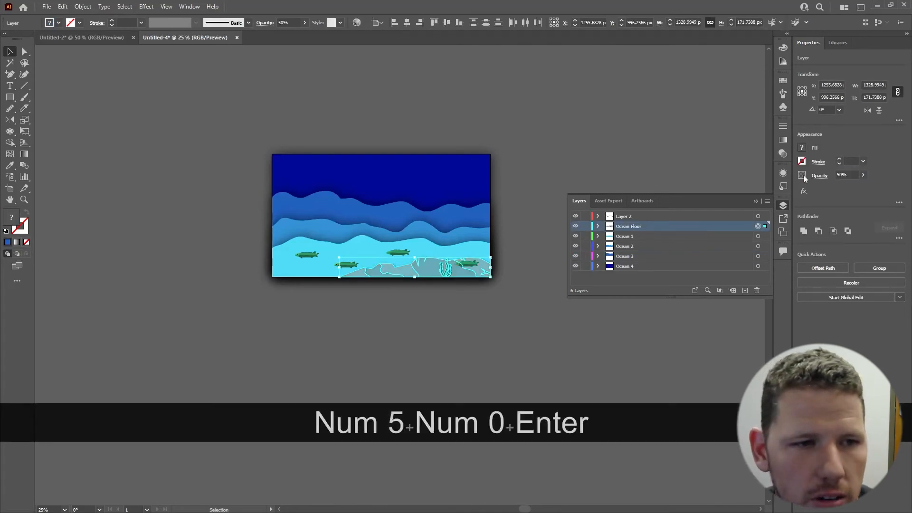
click(451, 291)
alt+scroll(441, 269, up, 3)
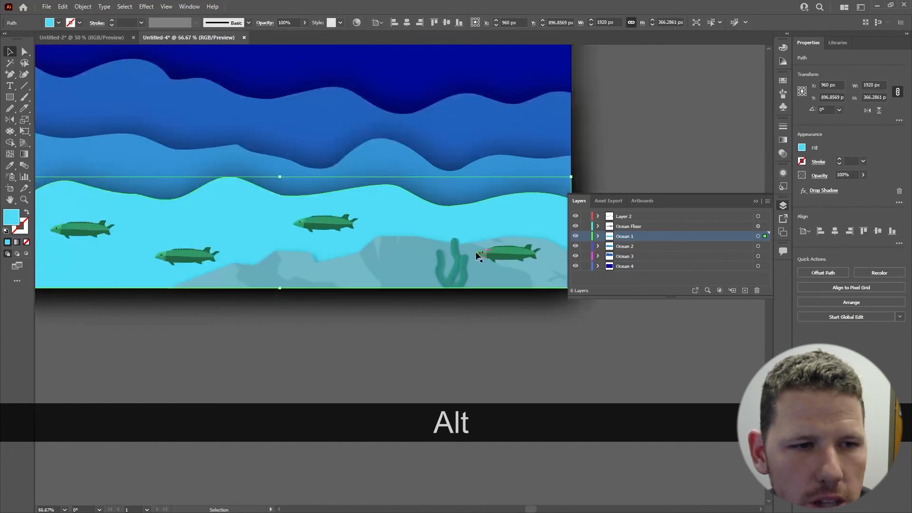
- Target the Ocean Floor layer's artwork again and set its opacity to 100%
click(623, 227)
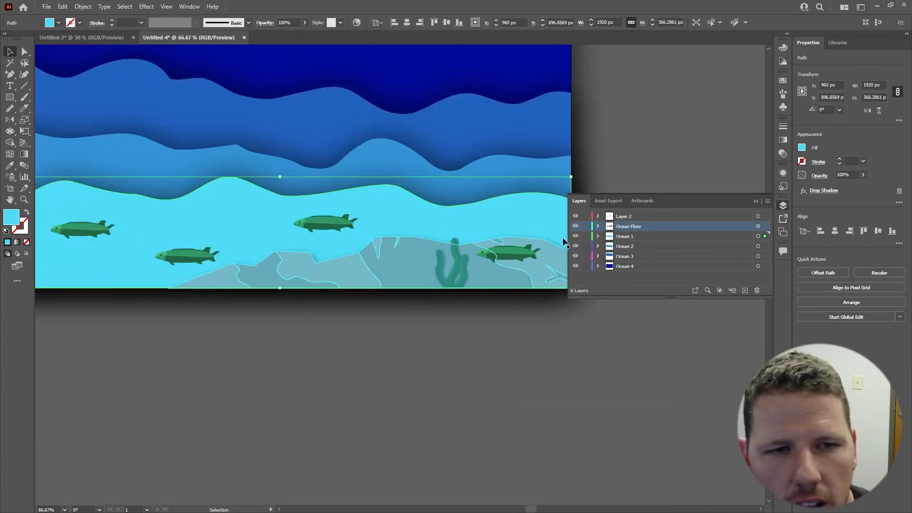
click(586, 227)
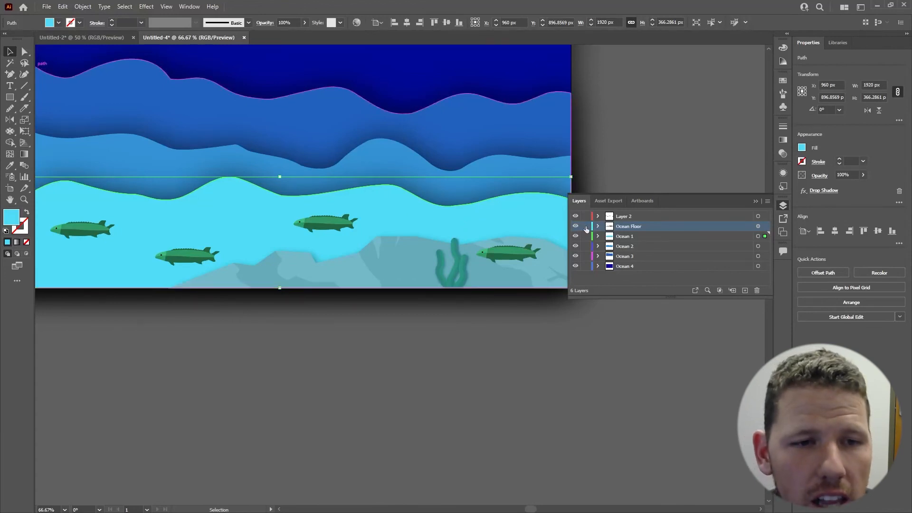
click(758, 226)
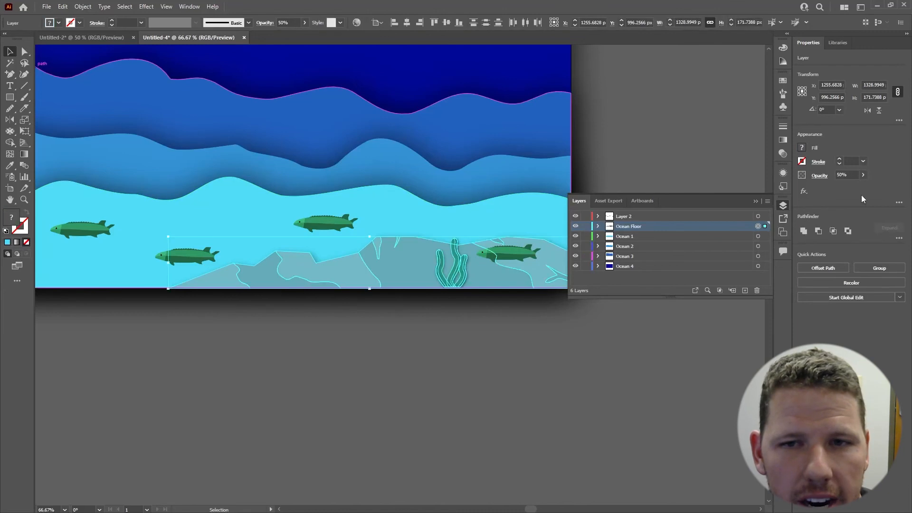
click(846, 174)
text(100)
key(Return)
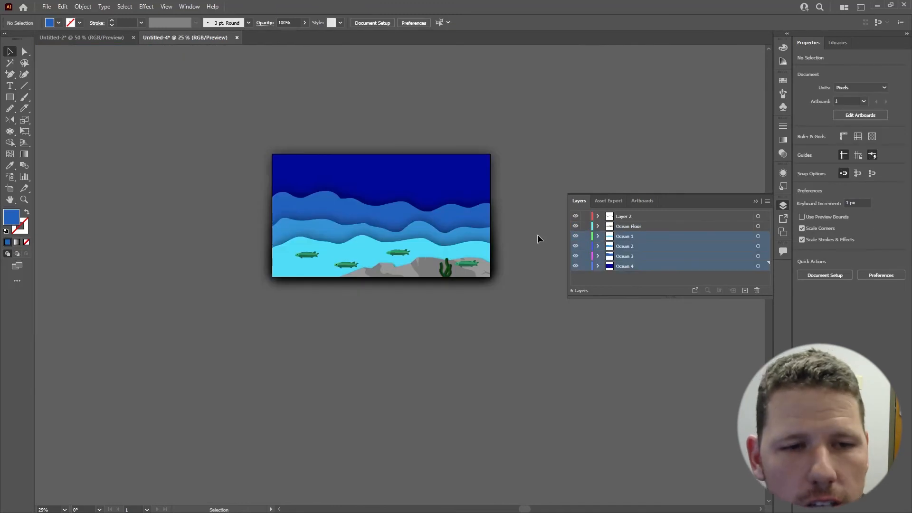
- Bring up the layer commands available for the selected Ocean 1 to Ocean 4 layers
click(768, 202)
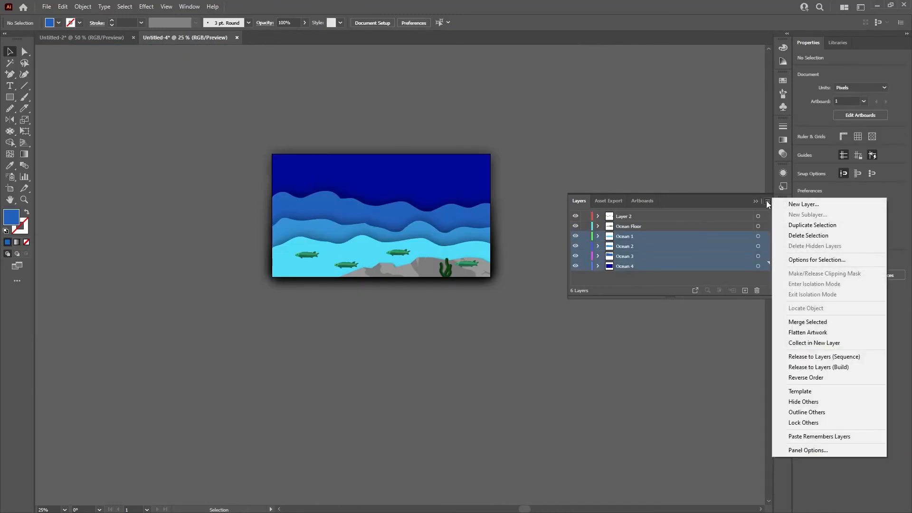